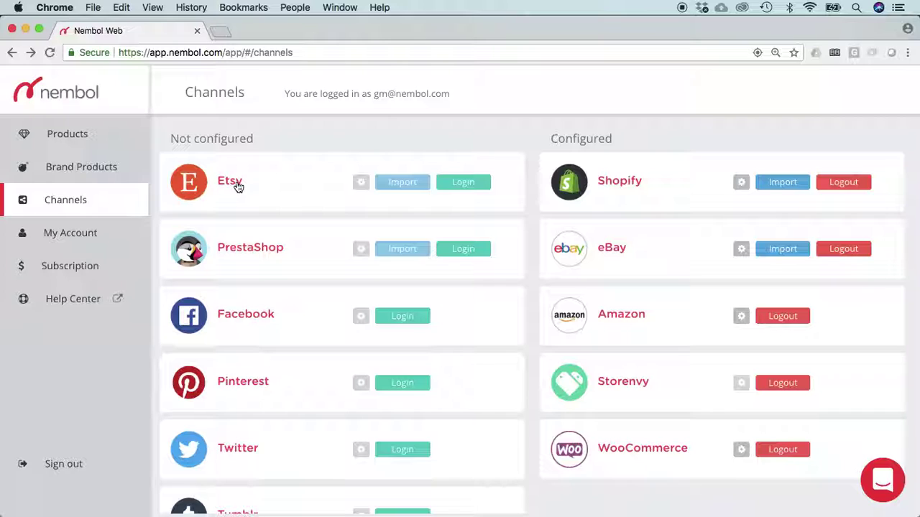
Step: Start the login for the Etsy channel and sign into Etsy with the prefilled account credentials
scroll(324, 199, down, 1)
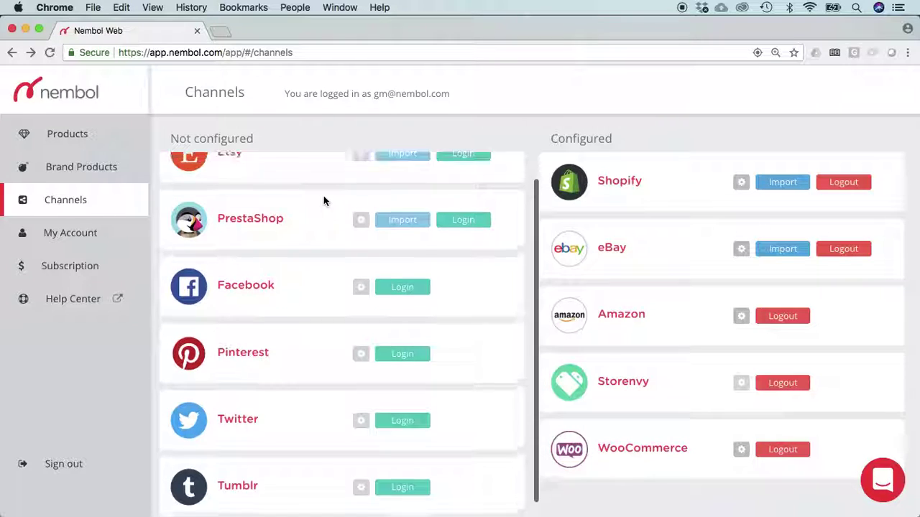
scroll(323, 202, up, 1)
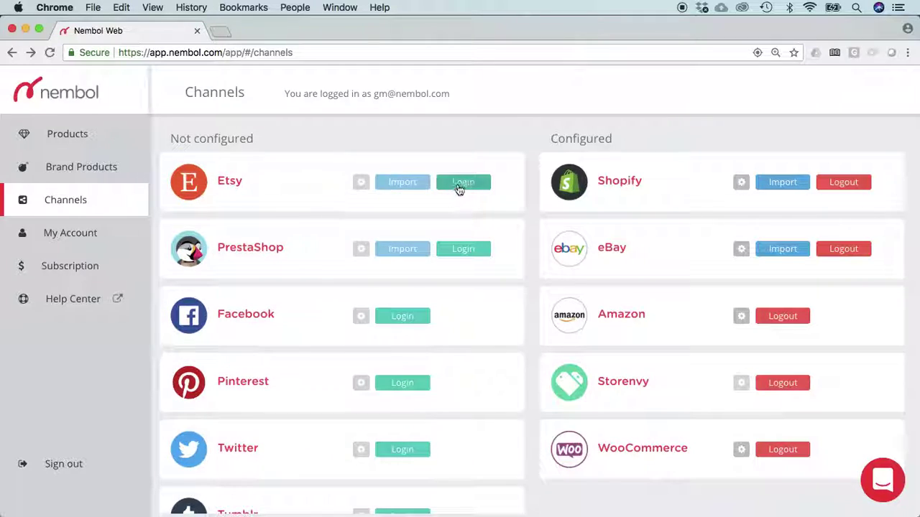
click(460, 189)
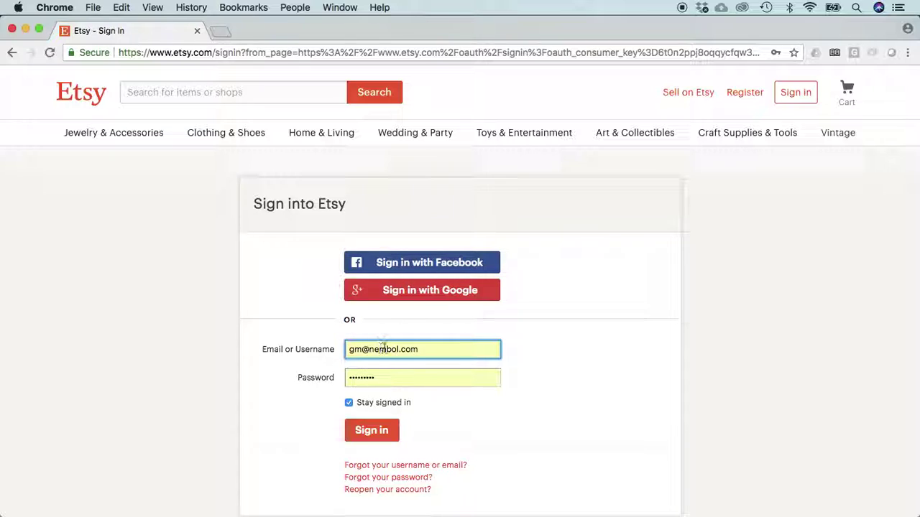
scroll(388, 402, down, 1)
click(370, 421)
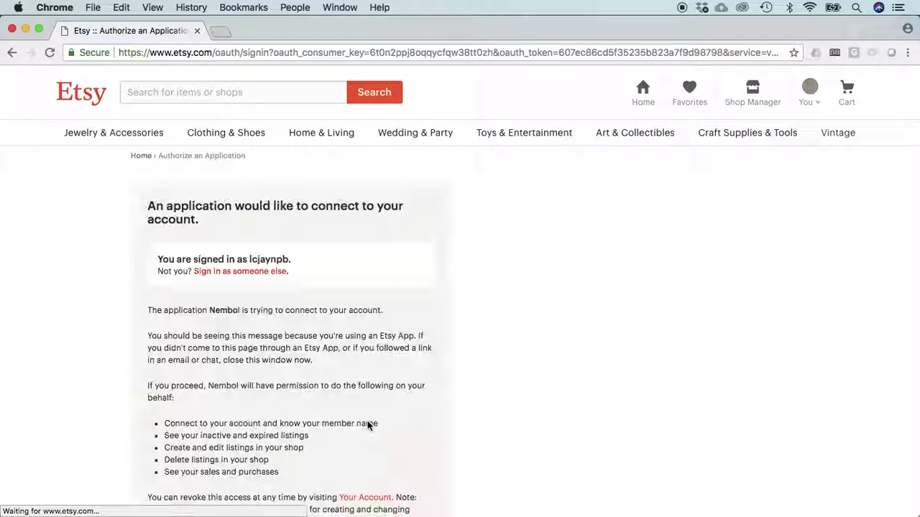
Step: Check the signed-in account and requested permissions, and allow Nembol access to the Etsy account
scroll(384, 277, down, 2)
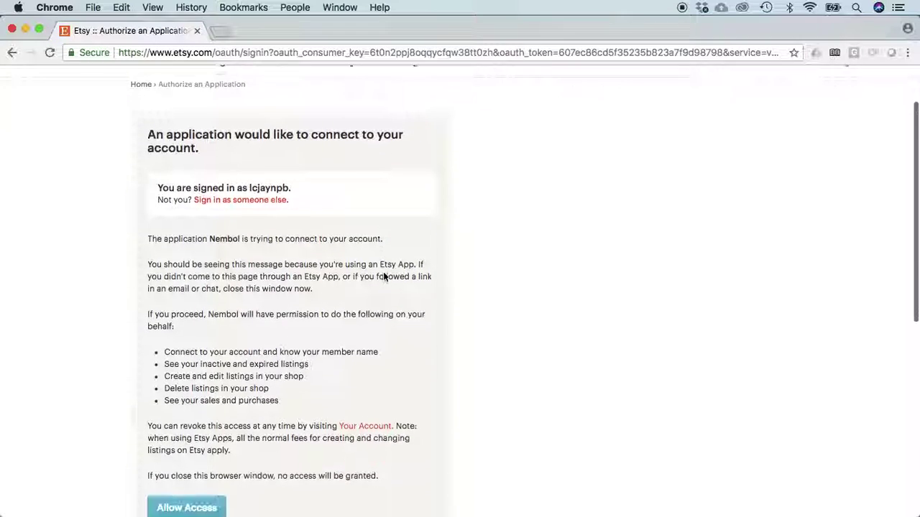
scroll(384, 276, up, 1)
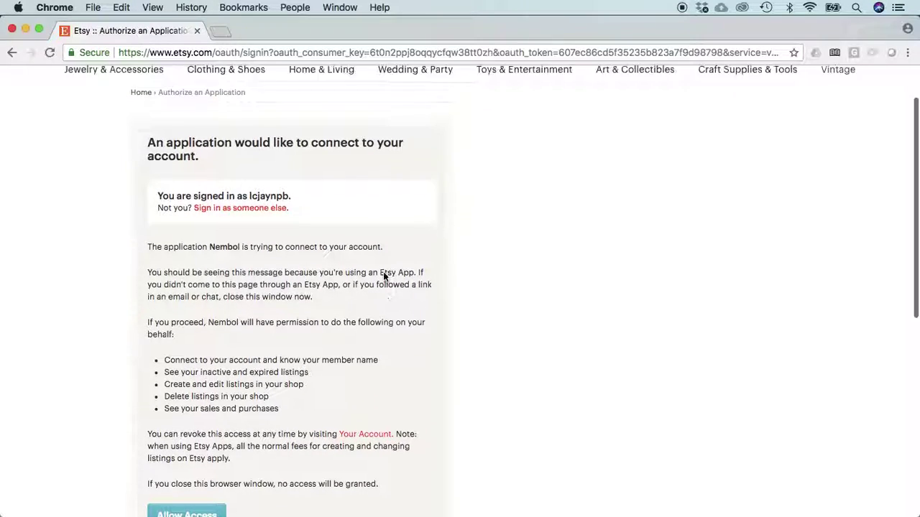
scroll(383, 271, up, 1)
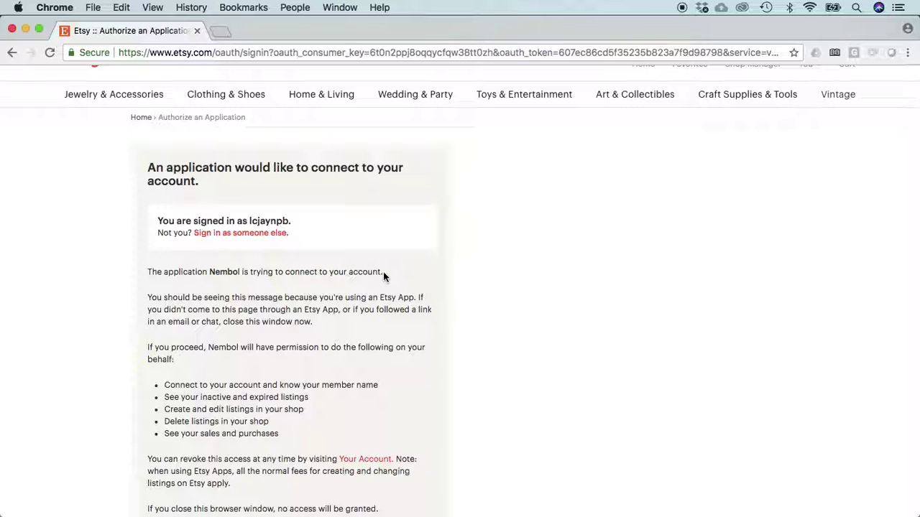
double_click(269, 220)
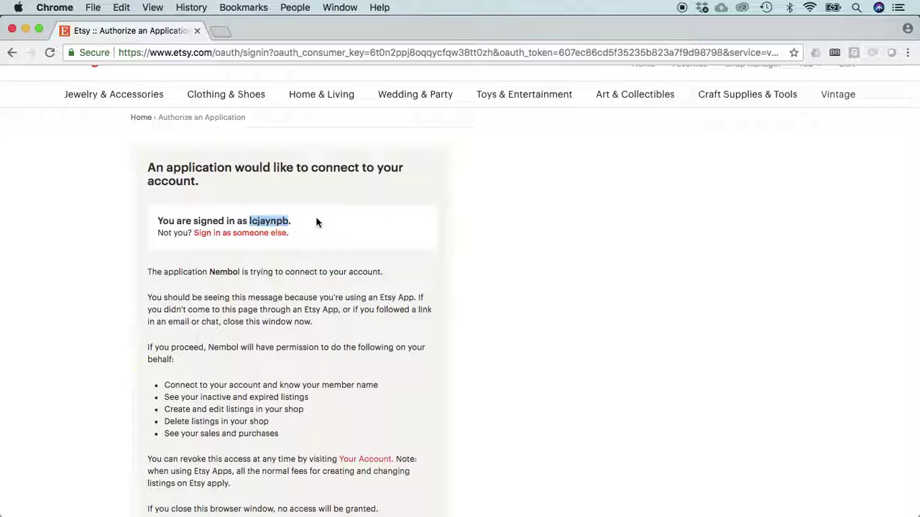
scroll(317, 223, down, 1)
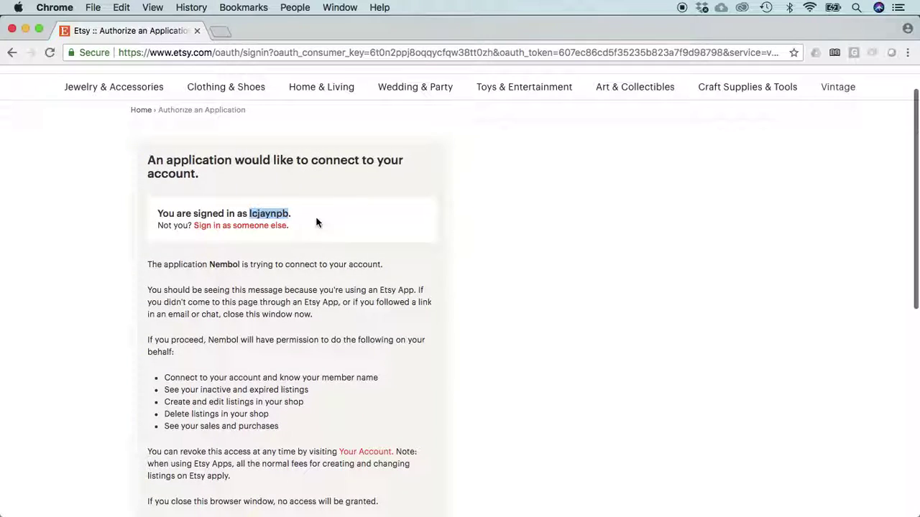
scroll(316, 223, down, 3)
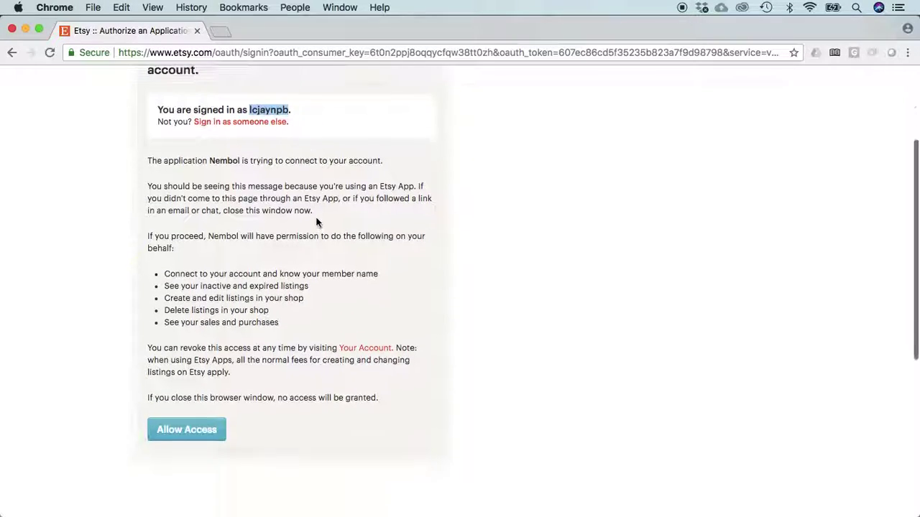
click(180, 431)
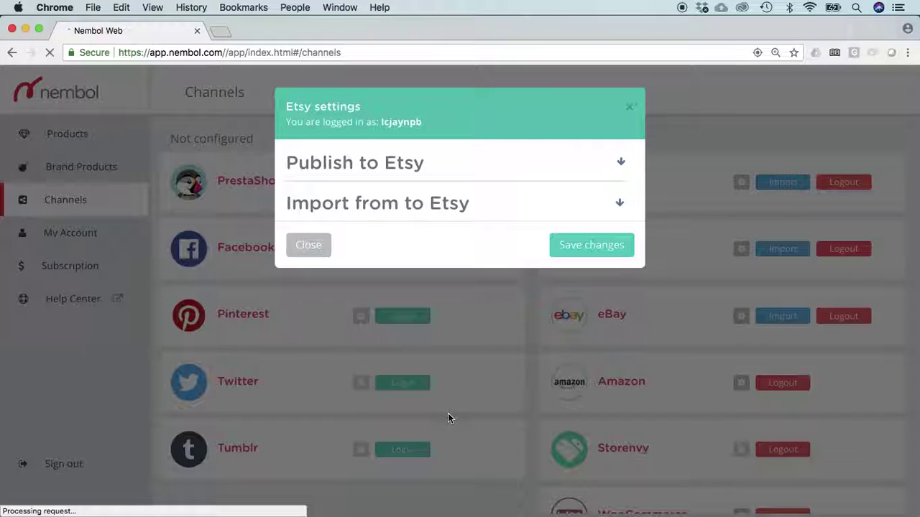
Step: Expand the Publish to Etsy settings and keep "I did" as the maker and 2010-2018 as the period made
double_click(400, 122)
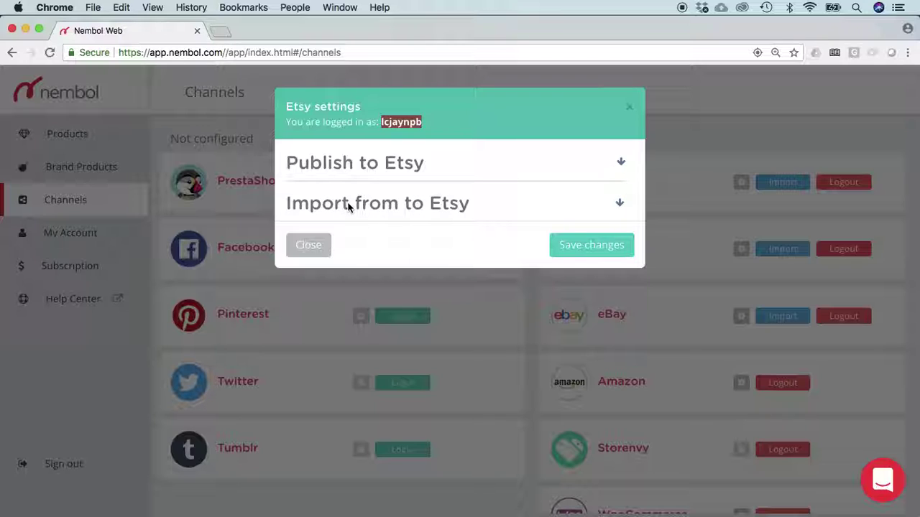
click(404, 166)
scroll(484, 222, down, 1)
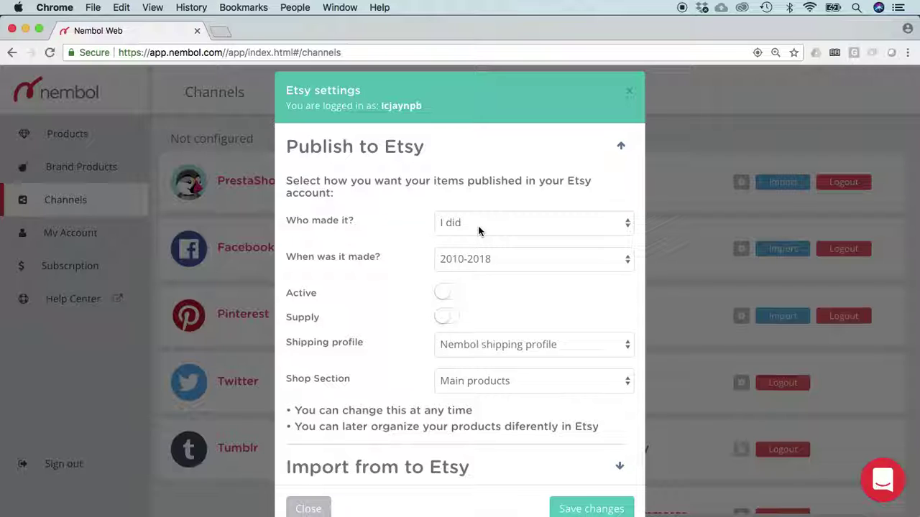
click(624, 225)
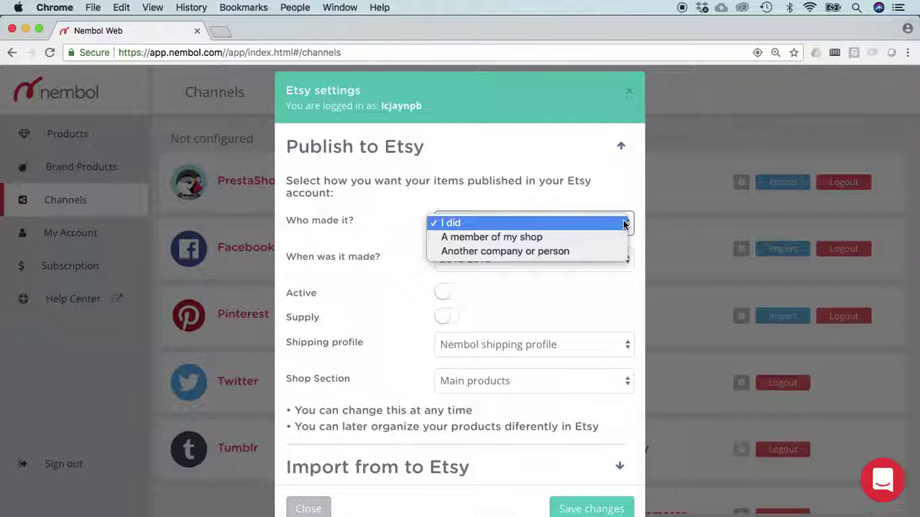
click(616, 223)
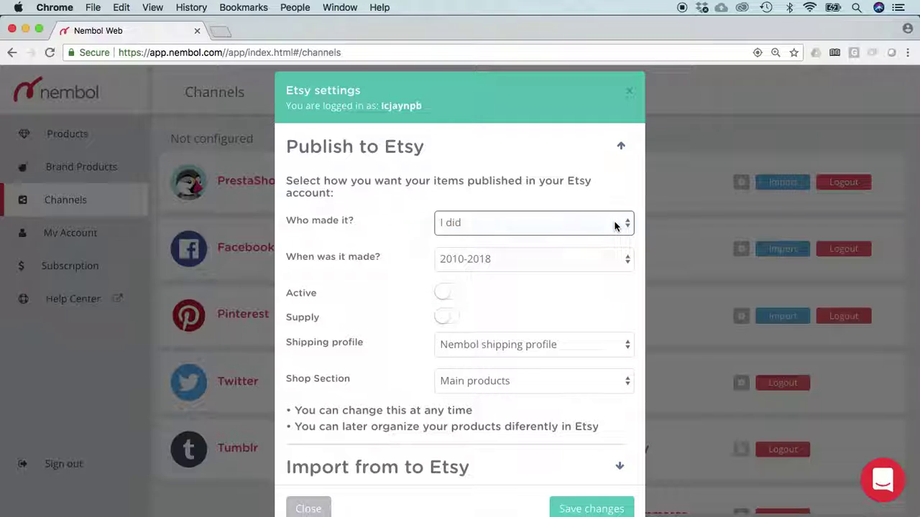
click(628, 260)
click(629, 260)
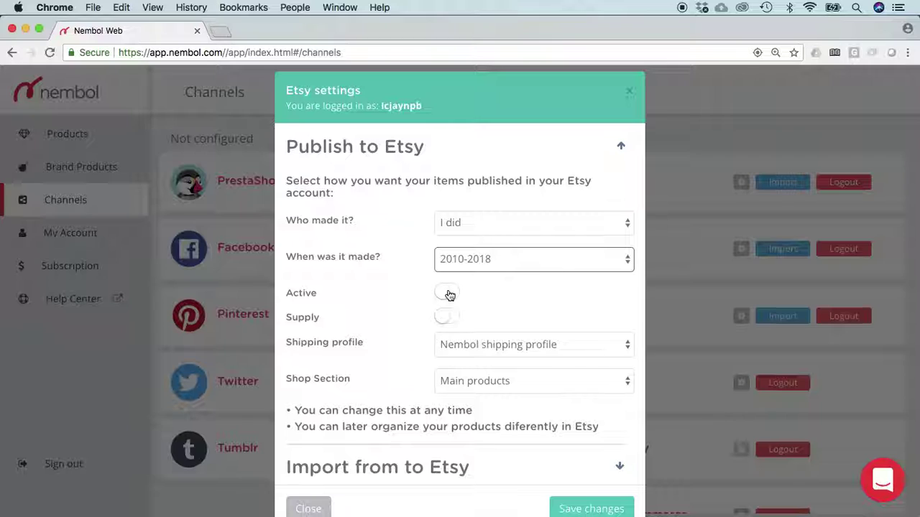
Step: Try the Active and Supply options in the publishing settings, switching each on and back off
click(447, 292)
click(436, 293)
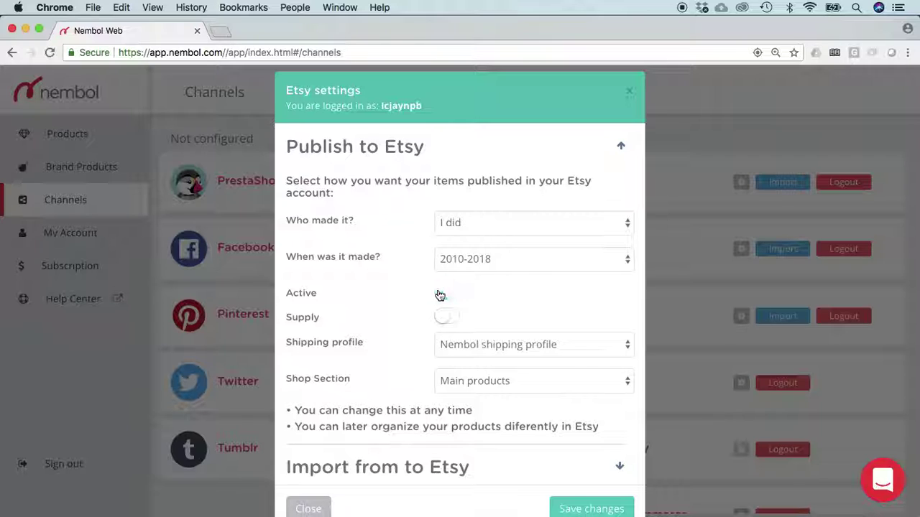
click(452, 321)
click(448, 316)
click(448, 293)
click(446, 293)
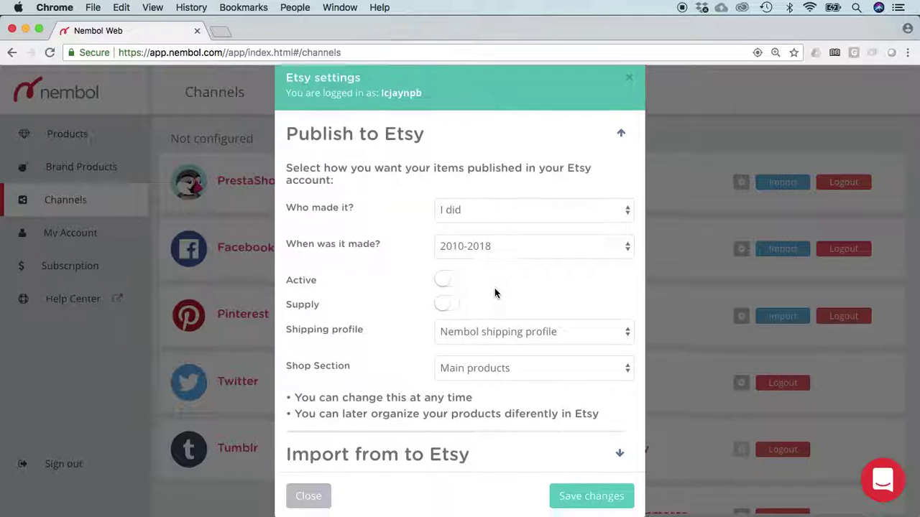
Step: Choose "Nembol shipping profile" as the shipping profile and "Main products" as the shop section for publishing
scroll(495, 292, down, 1)
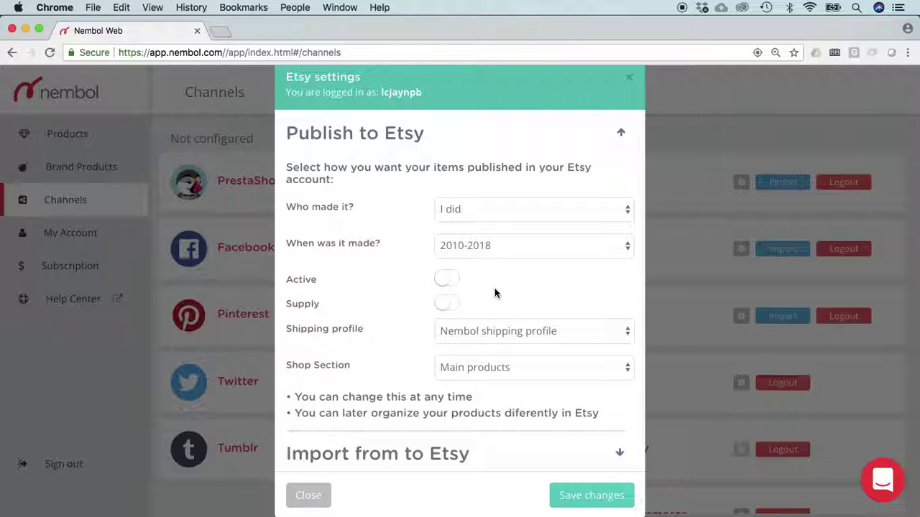
scroll(522, 291, down, 1)
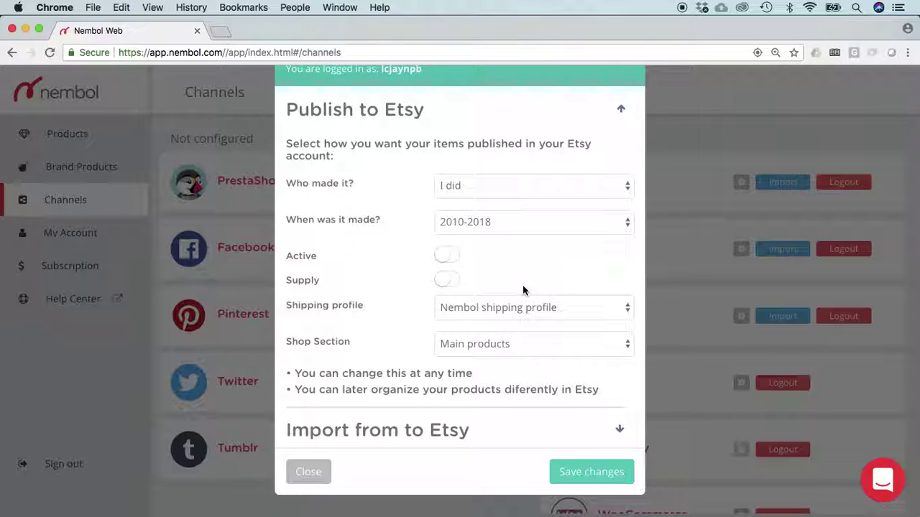
click(491, 310)
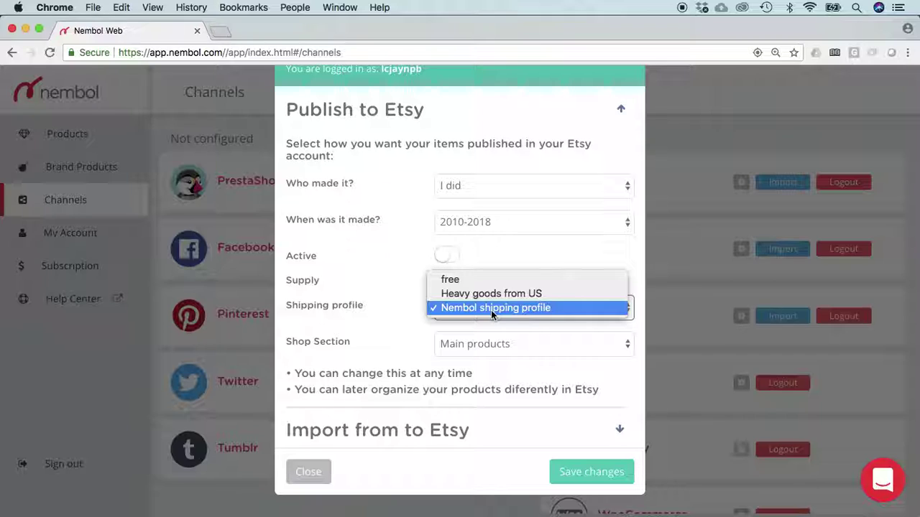
click(491, 310)
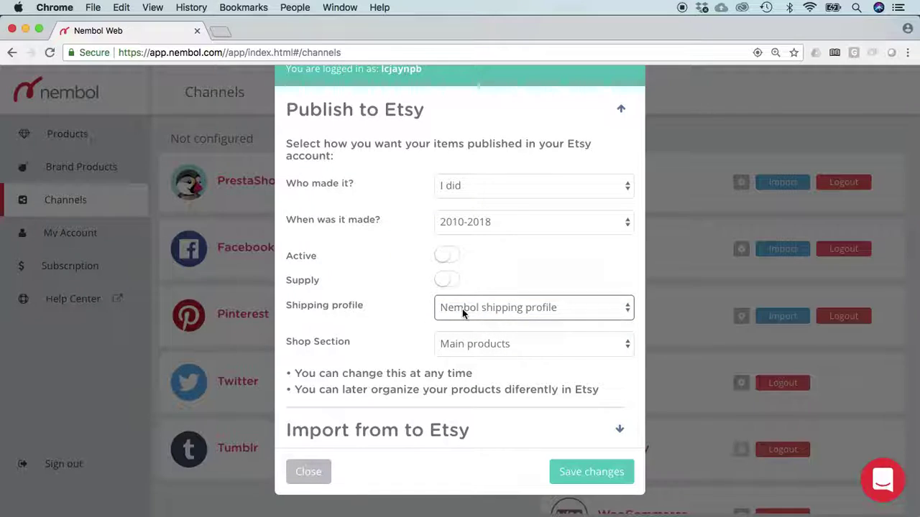
click(463, 311)
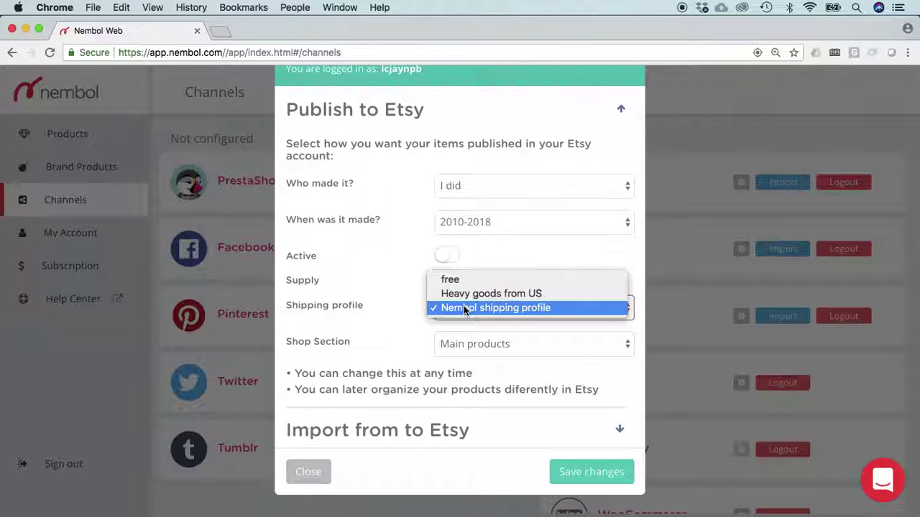
click(463, 308)
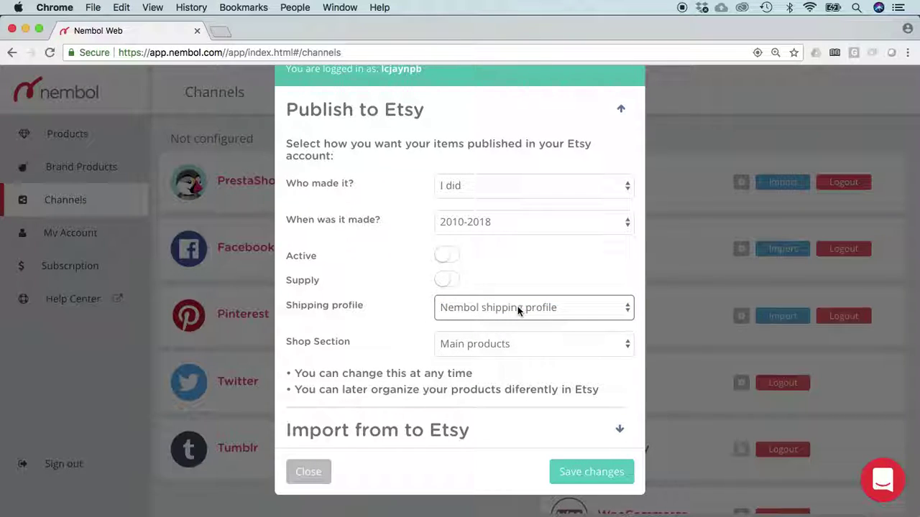
click(503, 346)
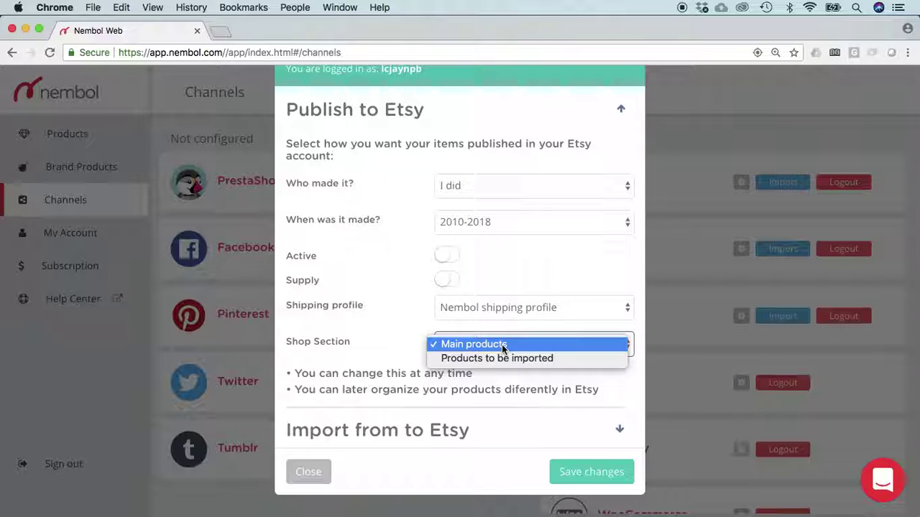
click(502, 345)
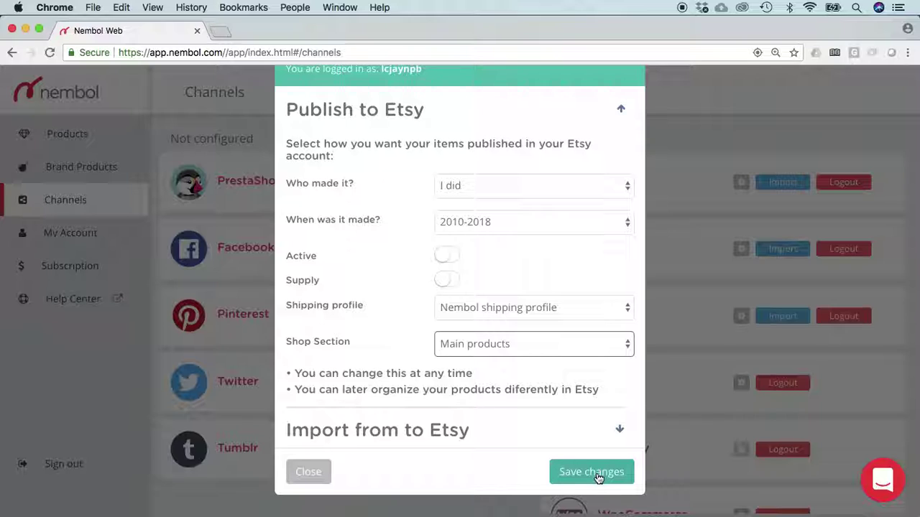
Step: Expand the Etsy import settings and choose product status "active" and shop section "all"
click(414, 431)
scroll(483, 345, down, 5)
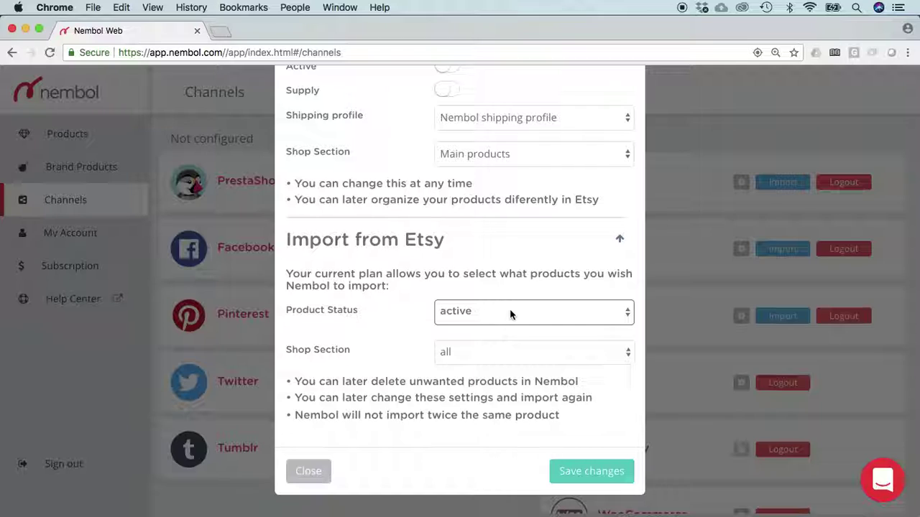
click(468, 316)
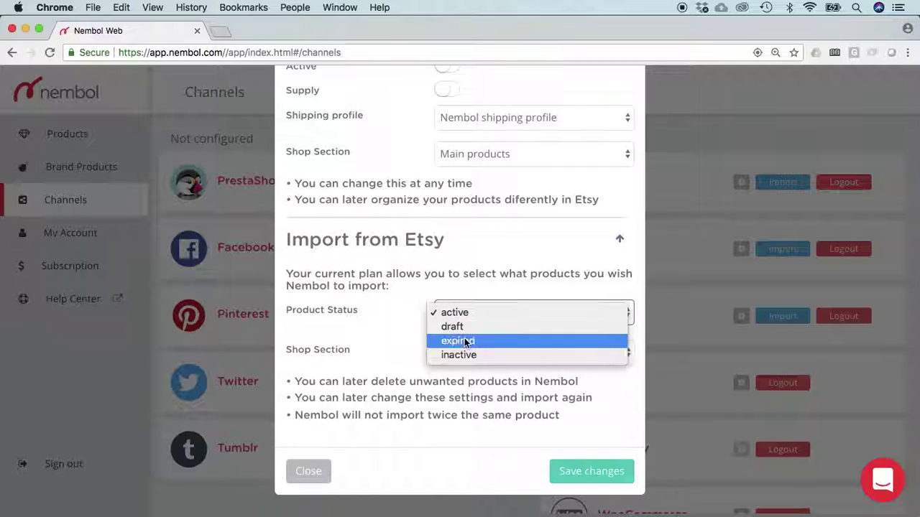
click(466, 314)
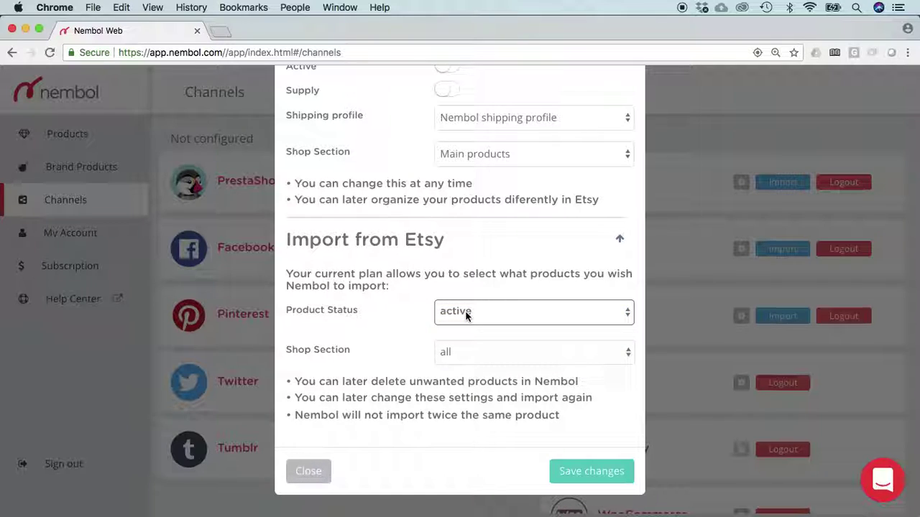
click(465, 351)
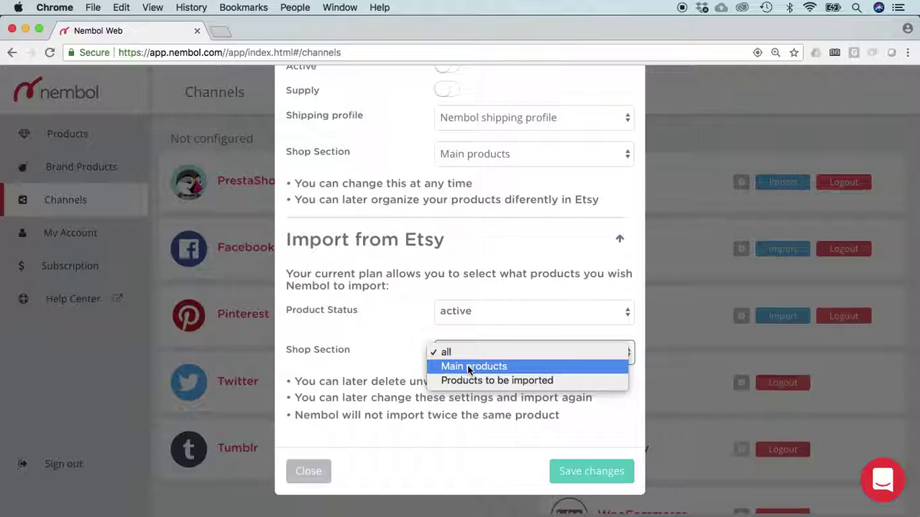
click(472, 352)
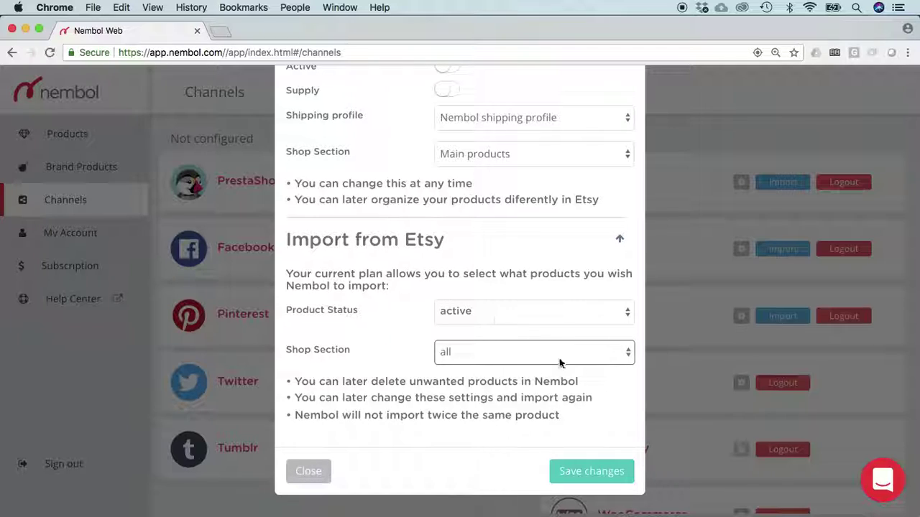
Step: Review the publishing and import options and save the Etsy settings
click(590, 472)
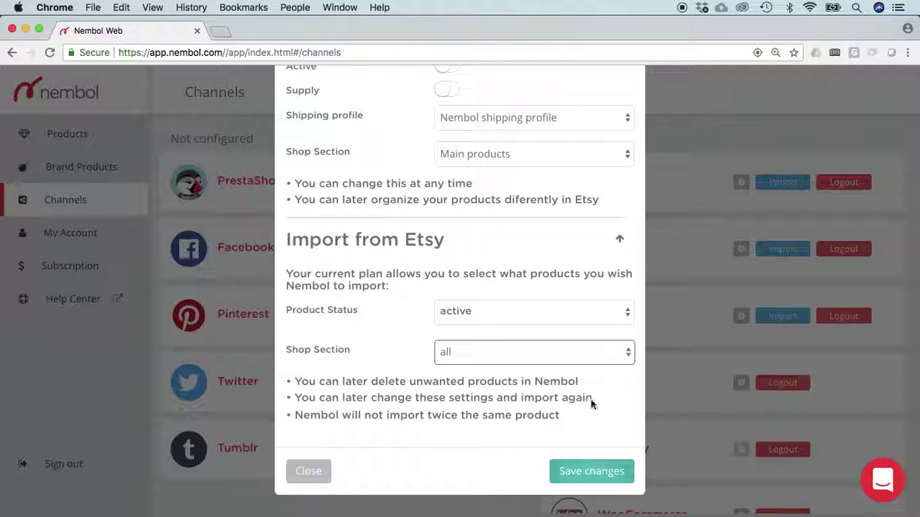
scroll(593, 400, up, 5)
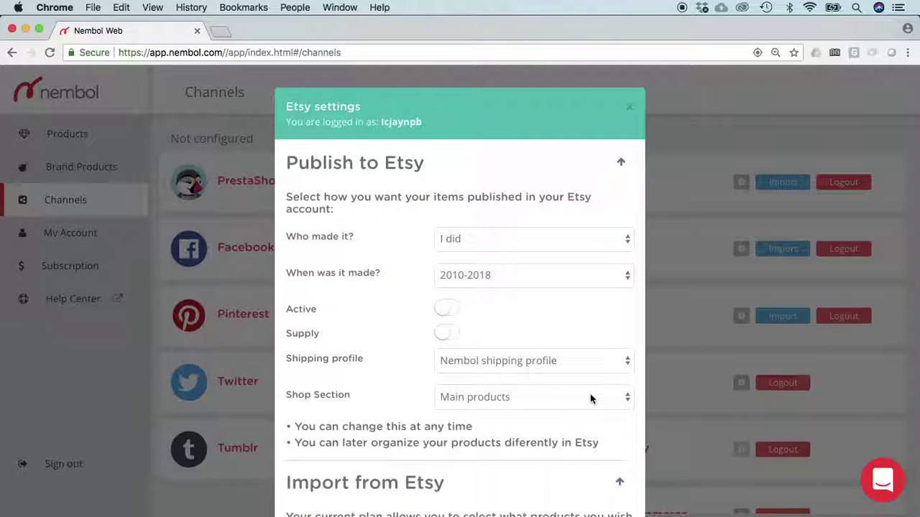
scroll(463, 252, down, 1)
scroll(463, 252, down, 5)
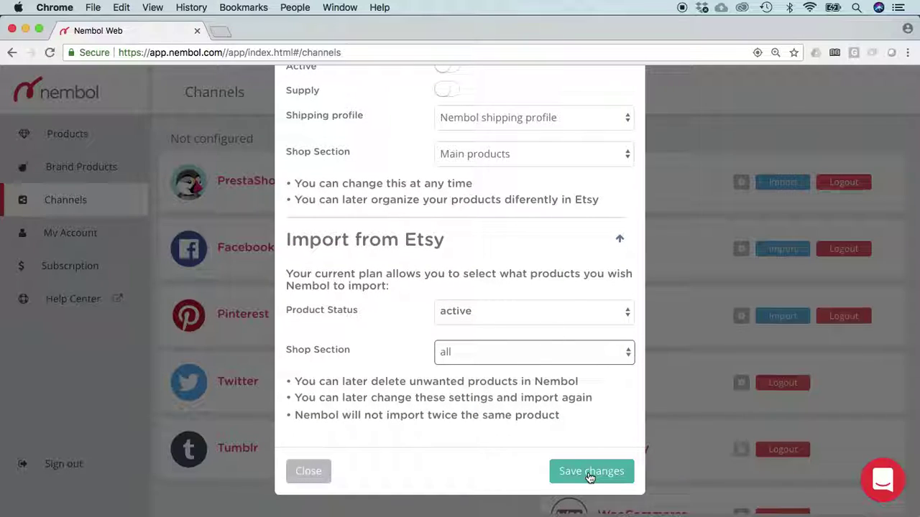
click(589, 474)
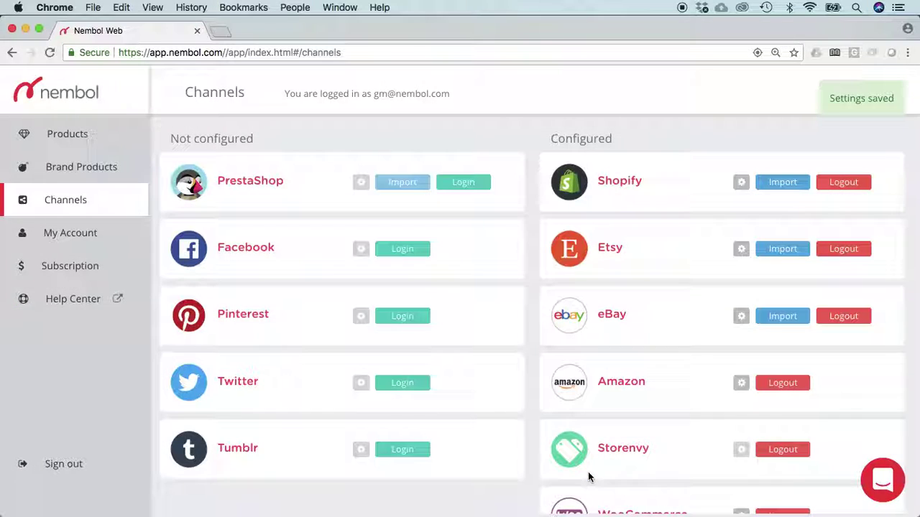